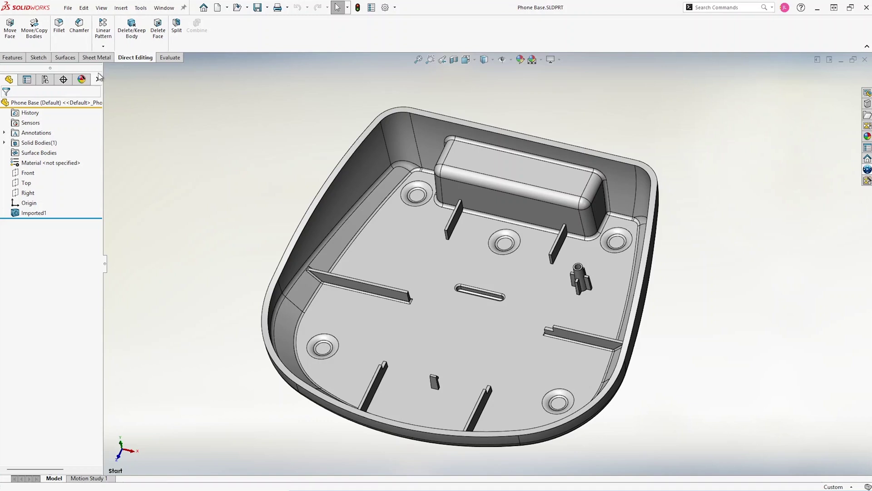
# Delete and patch the centre counterbore faces on the phone base floor
pyautogui.click(158, 30)
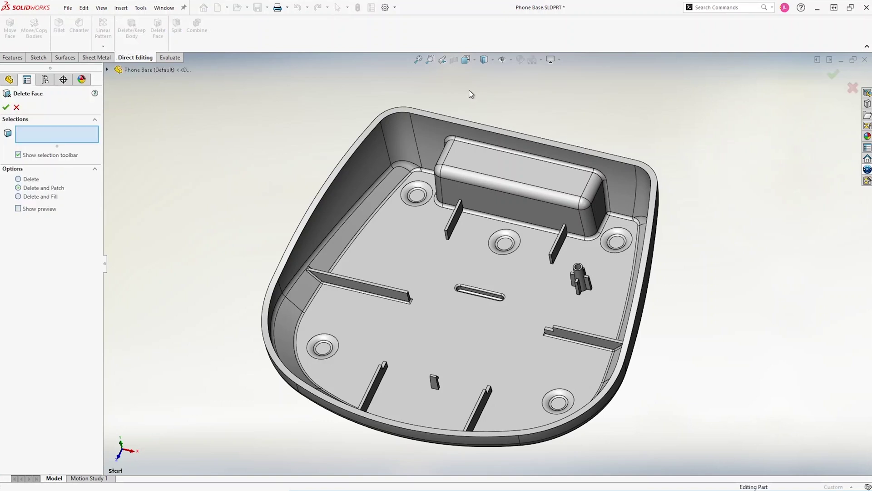
pyautogui.moveTo(473, 90); pyautogui.dragTo(536, 277)
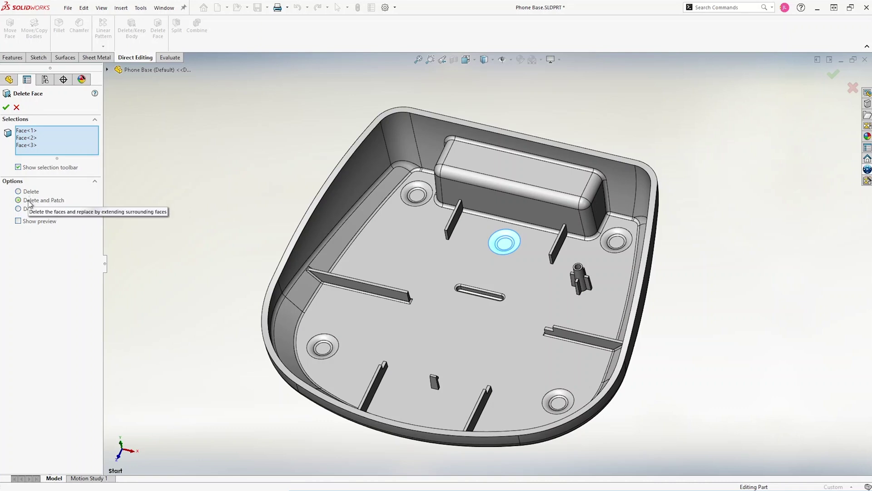
pyautogui.click(6, 107)
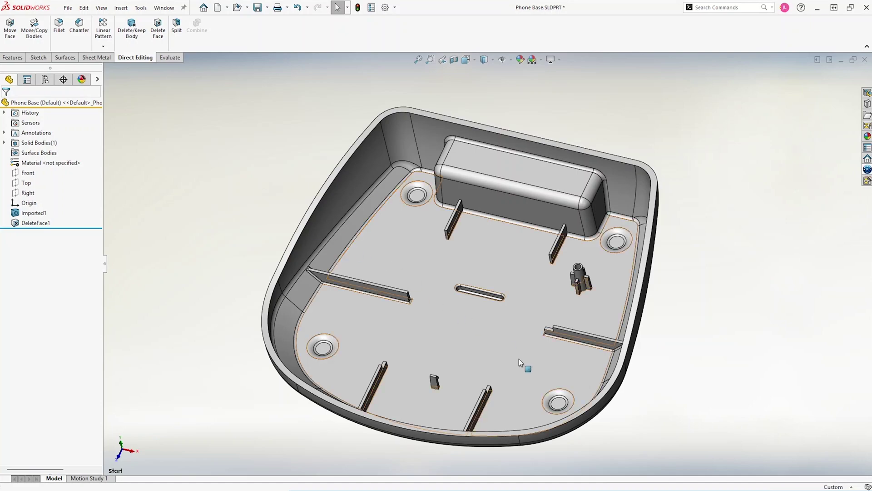
pyautogui.scroll(-5, 532, 355)
# Delete and patch the two step faces of the floor rib's notch
pyautogui.moveTo(524, 323)
pyautogui.mouseDown(button='middle')
pyautogui.moveTo(518, 277)
pyautogui.moveTo(582, 279)
pyautogui.mouseUp(button='middle')
pyautogui.scroll(-3, 580, 277)
pyautogui.scroll(-3, 578, 276)
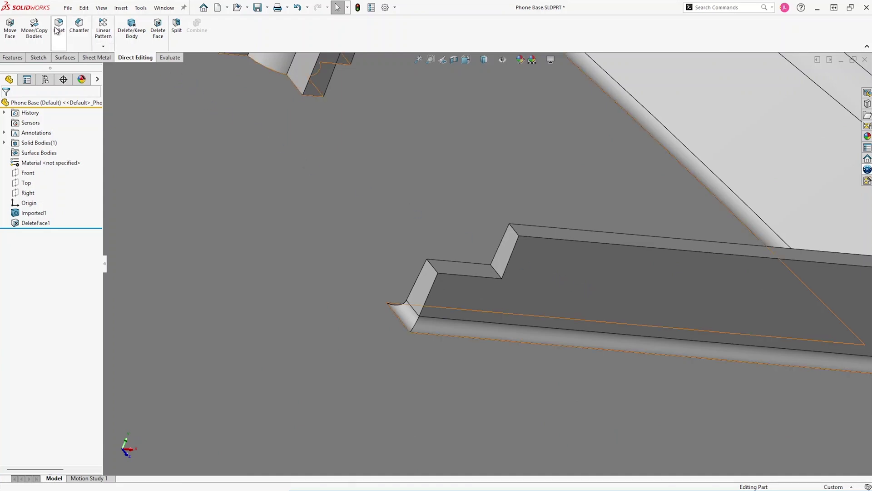
pyautogui.click(158, 30)
pyautogui.click(461, 269)
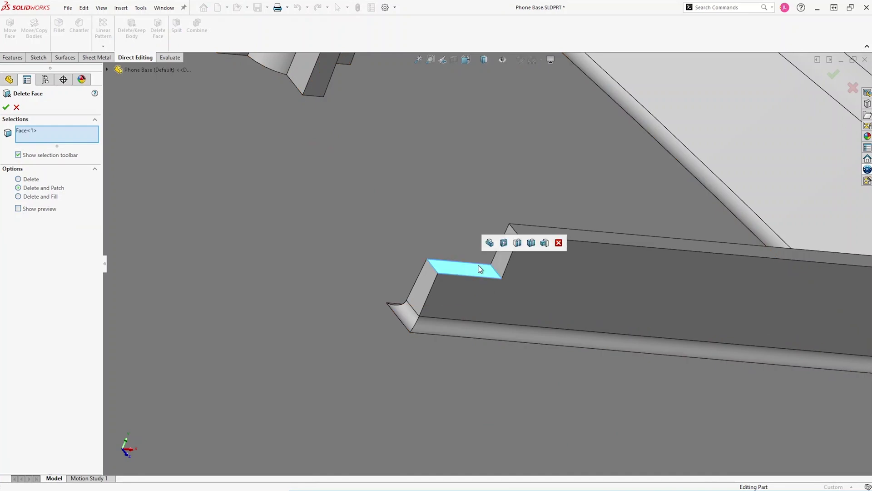
pyautogui.click(508, 257)
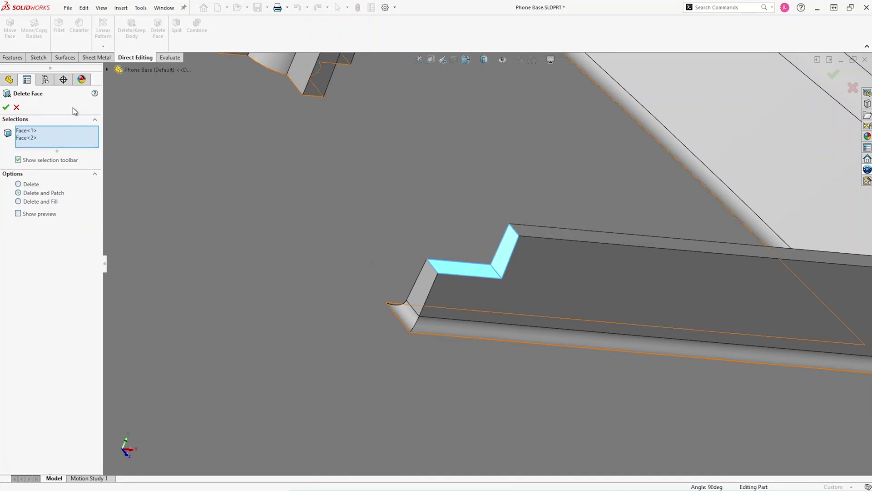
pyautogui.click(6, 107)
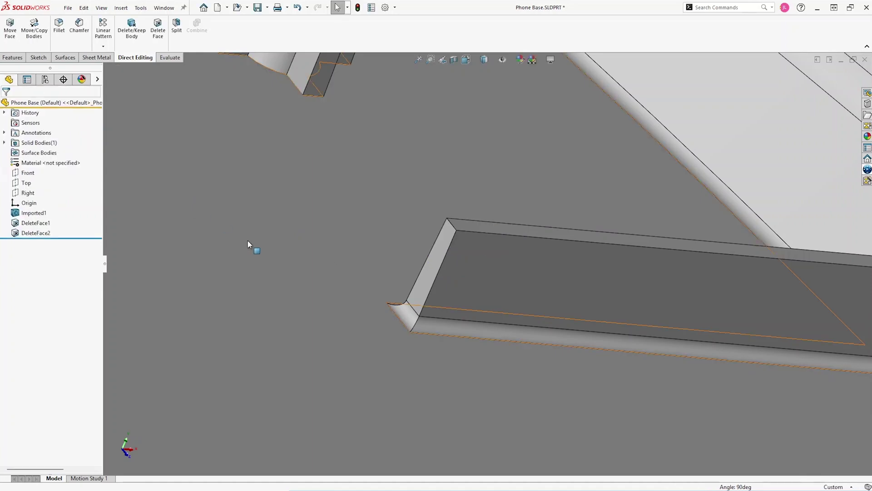
pyautogui.scroll(5, 348, 289)
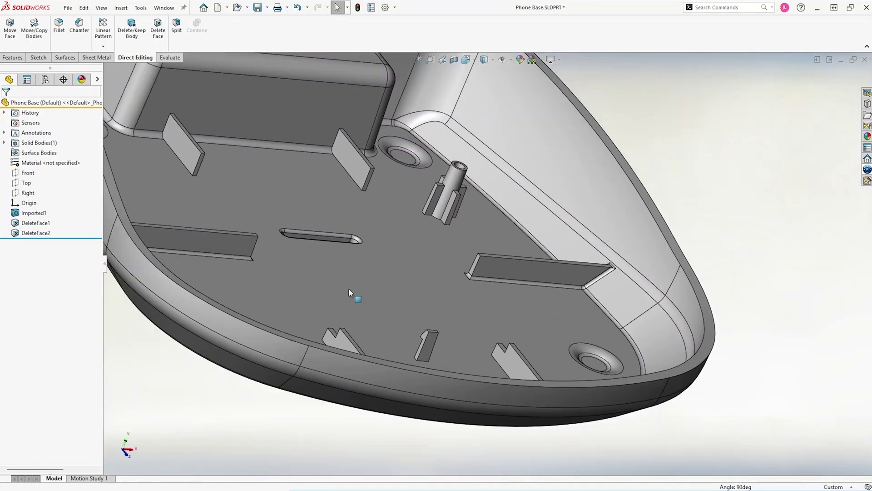
pyautogui.scroll(5, 348, 288)
# Switch to the saved Clip view of the model and save the part
pyautogui.moveTo(594, 211); pyautogui.dragTo(531, 210, button='middle')
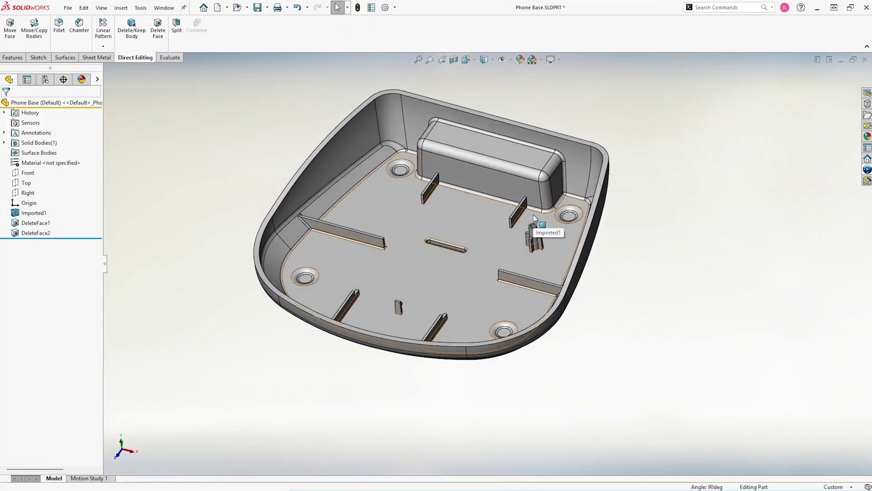
pyautogui.press('space')
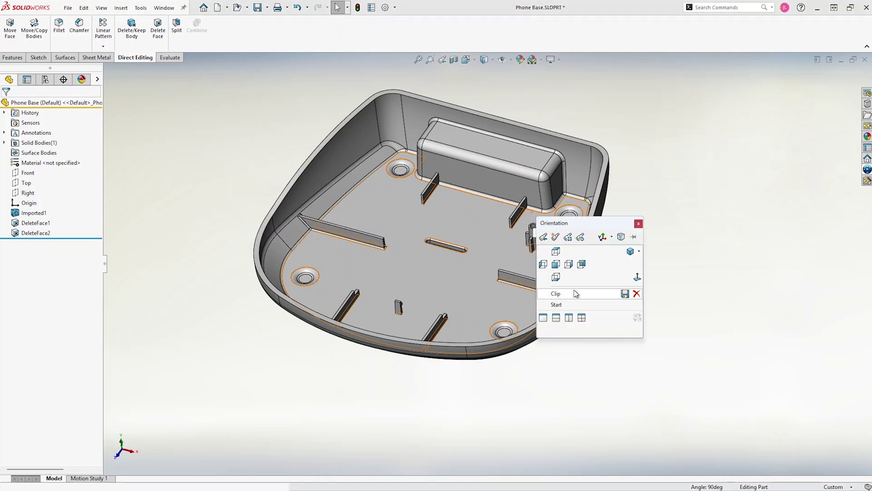
pyautogui.click(571, 290)
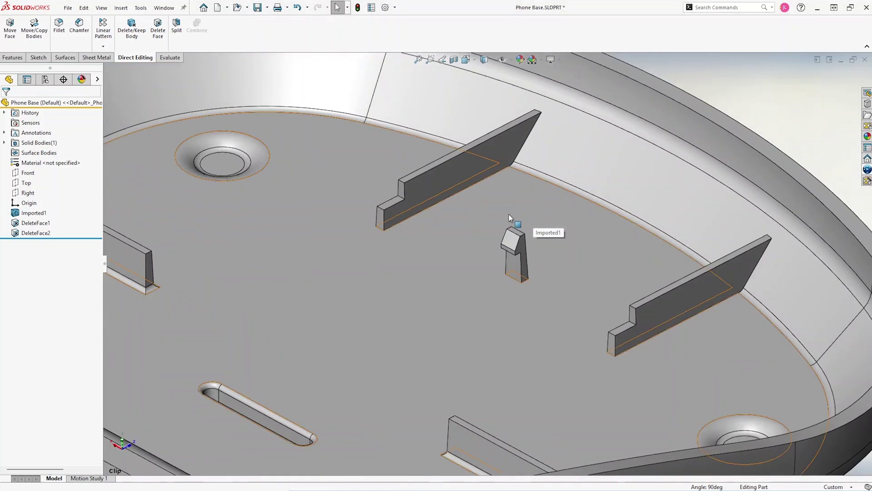
pyautogui.scroll(-2, 522, 258)
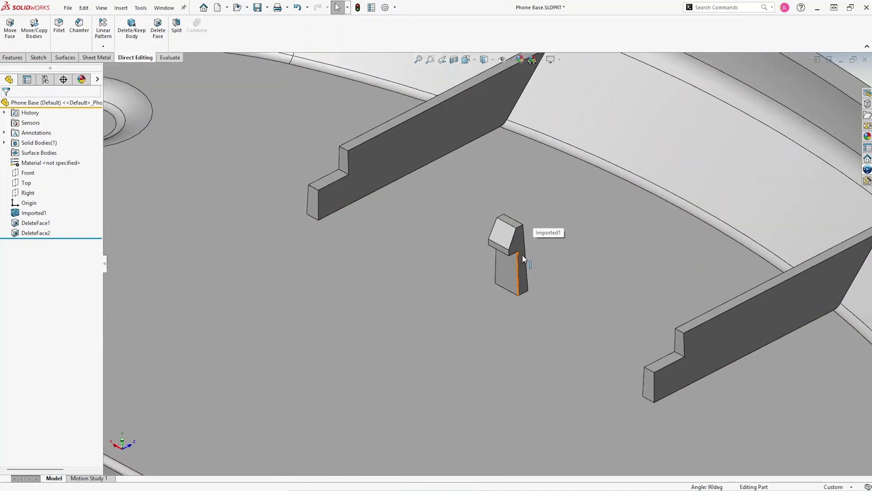
pyautogui.hotkey('ctrl', 's')
# Select the clip's hooked head faces for Move Face, including the hidden underside
pyautogui.click(9, 28)
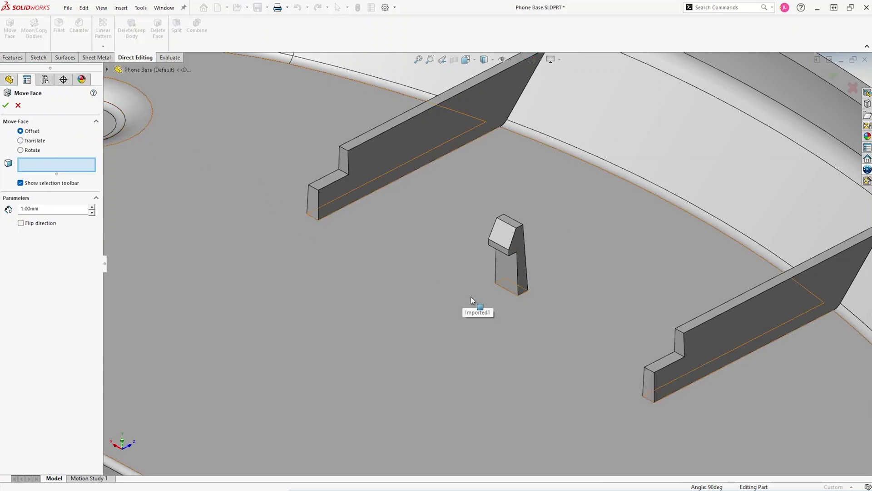
pyautogui.scroll(-2, 522, 261)
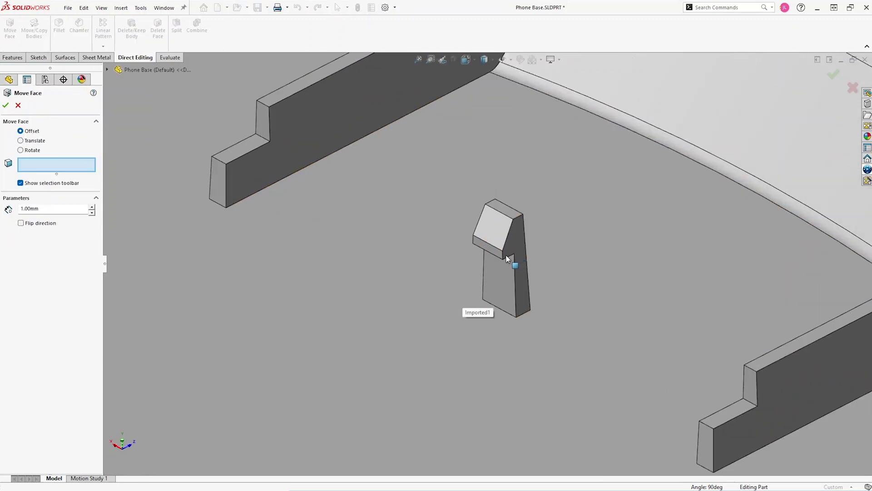
pyautogui.rightClick(508, 259)
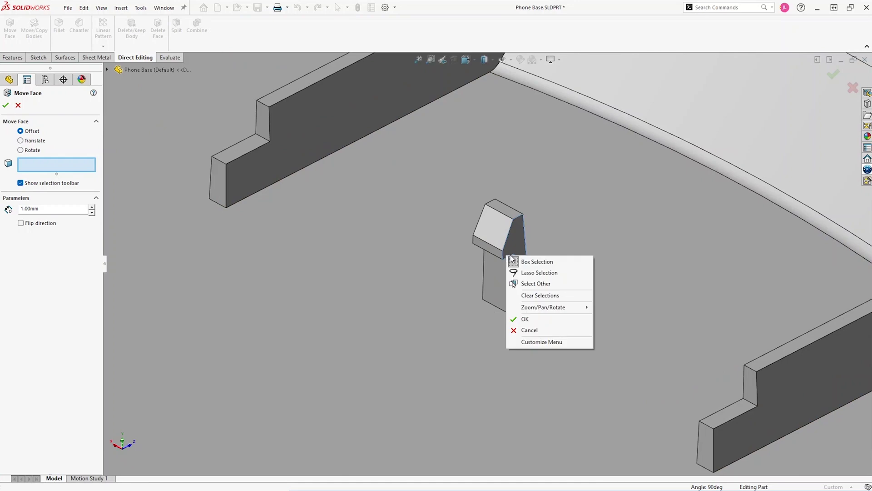
pyautogui.click(549, 285)
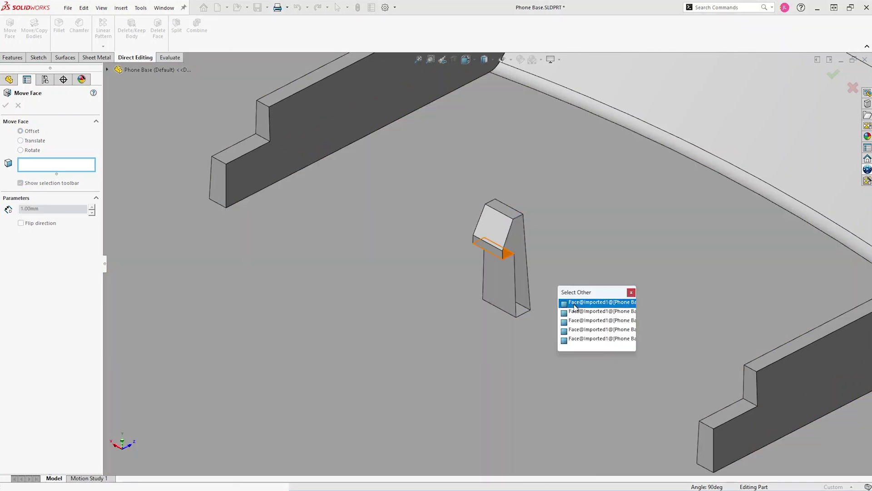
pyautogui.click(576, 307)
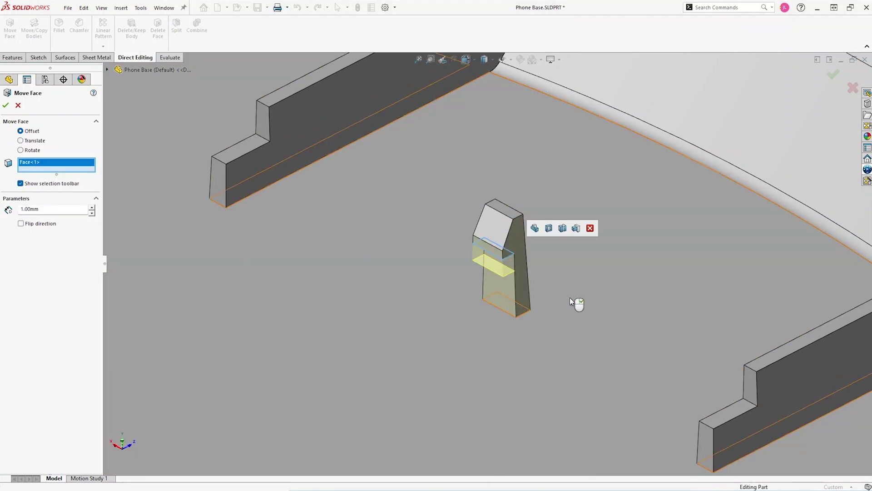
pyautogui.click(503, 249)
pyautogui.click(499, 228)
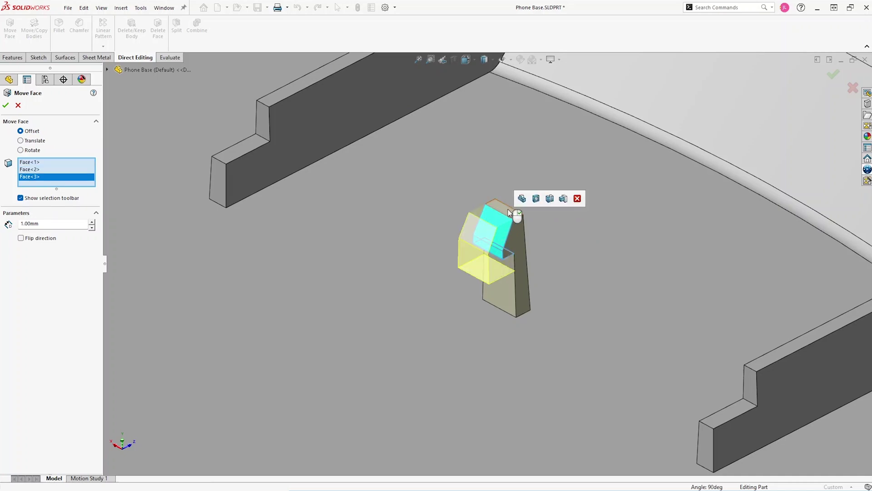
pyautogui.click(510, 213)
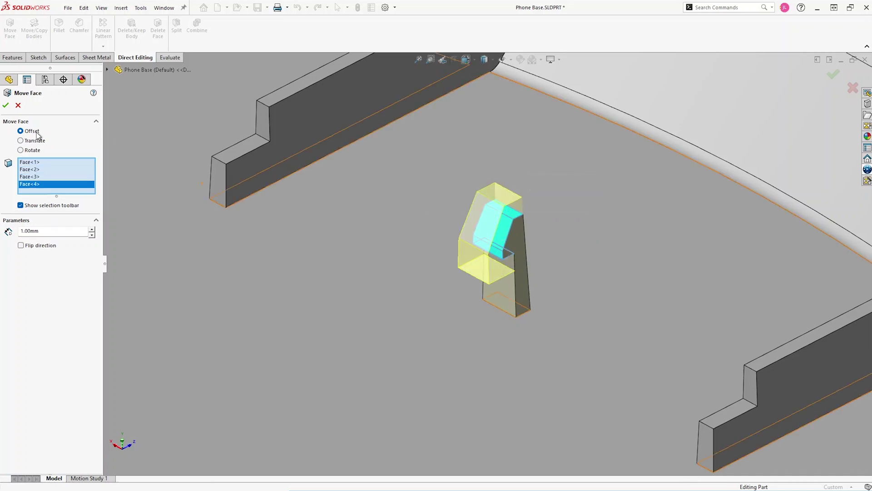
# Translate the selected clip head faces 1.40 mm upward
pyautogui.click(20, 141)
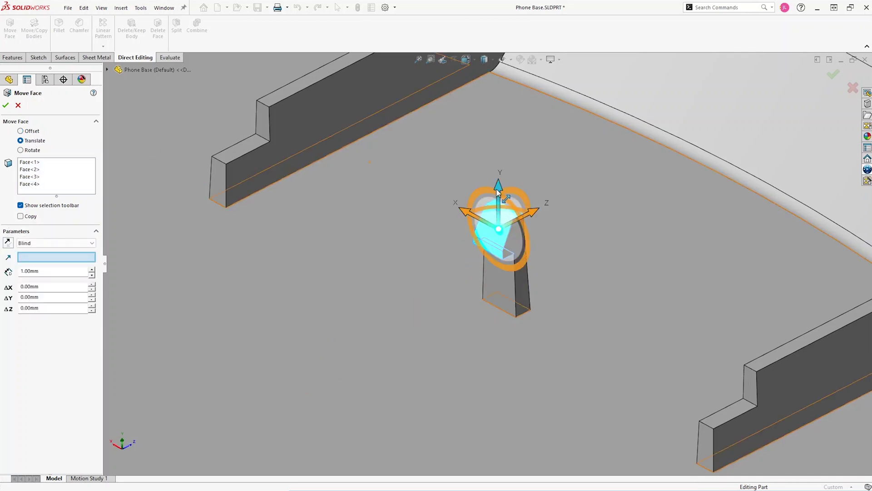
pyautogui.moveTo(504, 199); pyautogui.dragTo(492, 163)
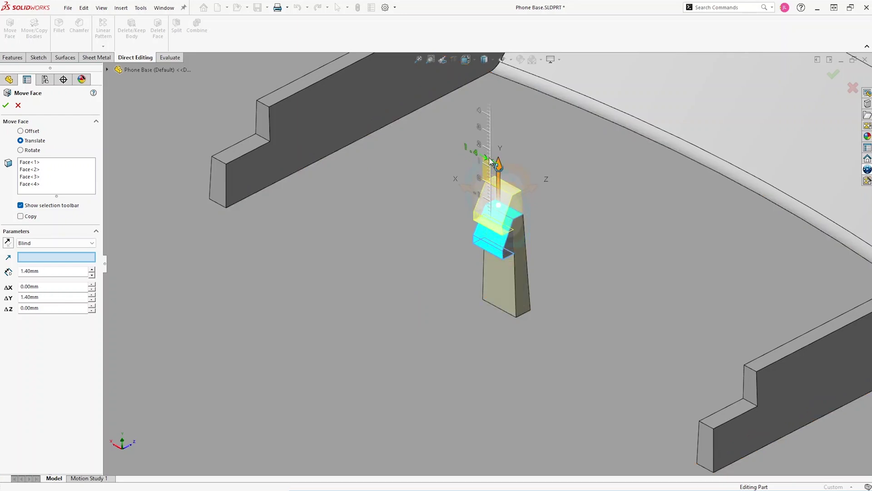
pyautogui.moveTo(492, 162); pyautogui.dragTo(493, 162)
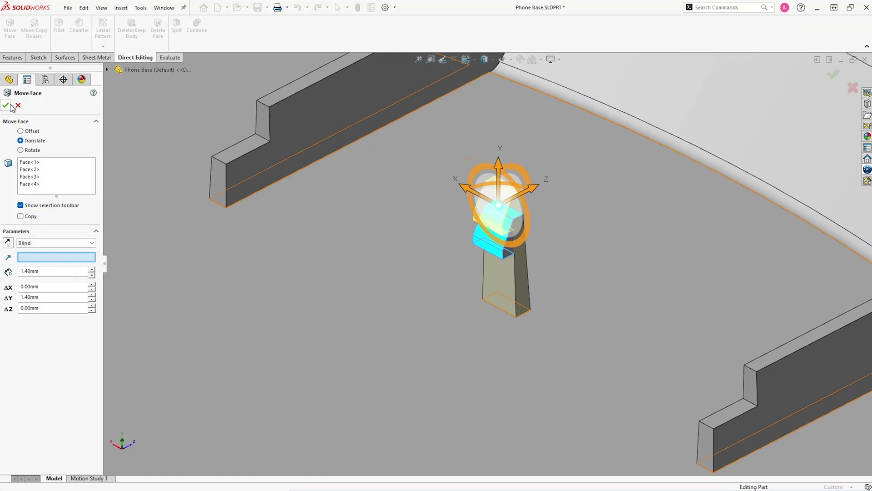
pyautogui.click(832, 73)
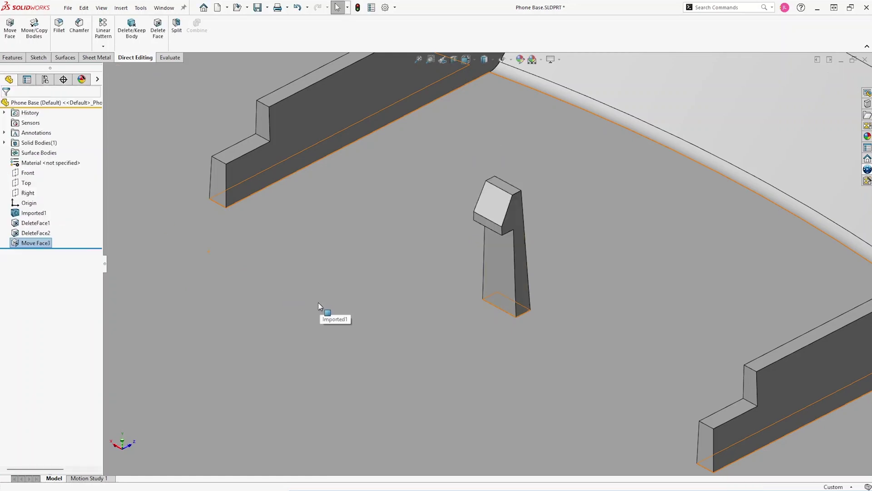
# Inspect the raised clip's top face, deselect it, and zoom to fit the base
pyautogui.click(504, 212)
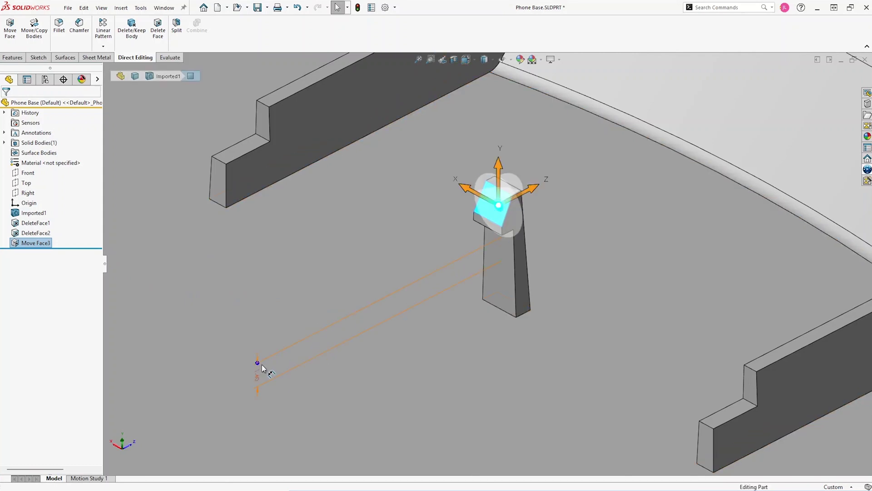
pyautogui.moveTo(259, 363); pyautogui.dragTo(244, 351)
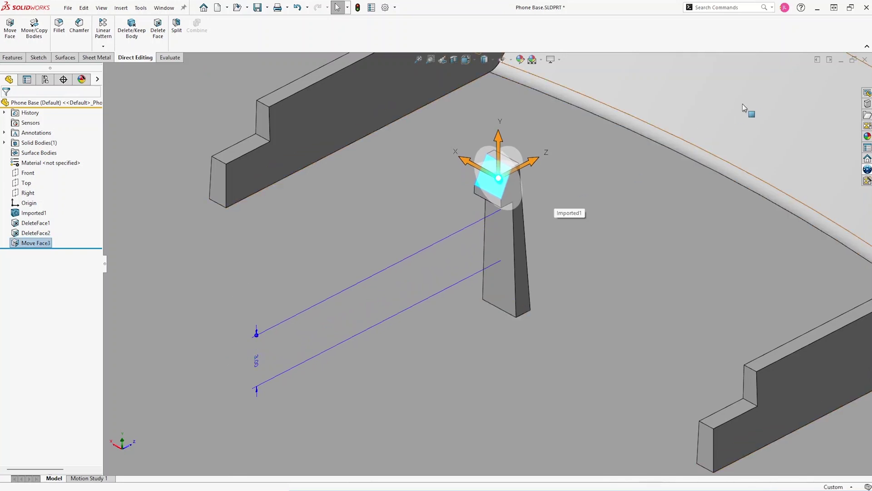
pyautogui.click(671, 271)
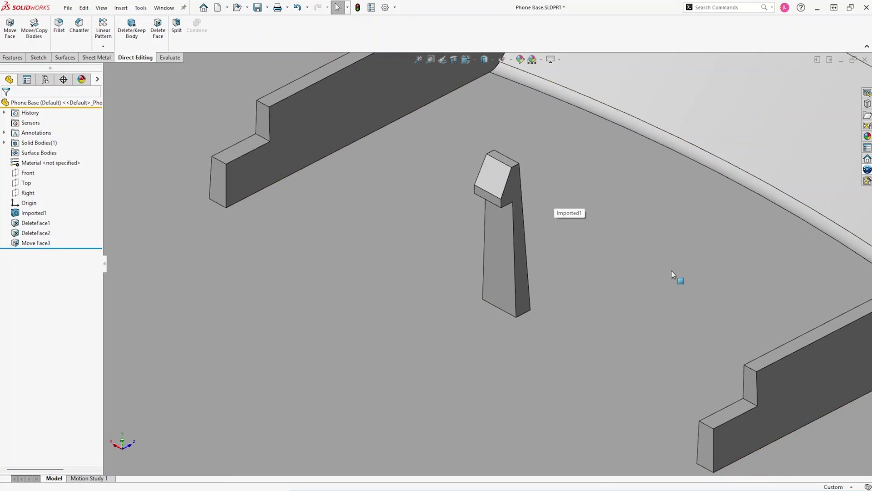
pyautogui.press('f')
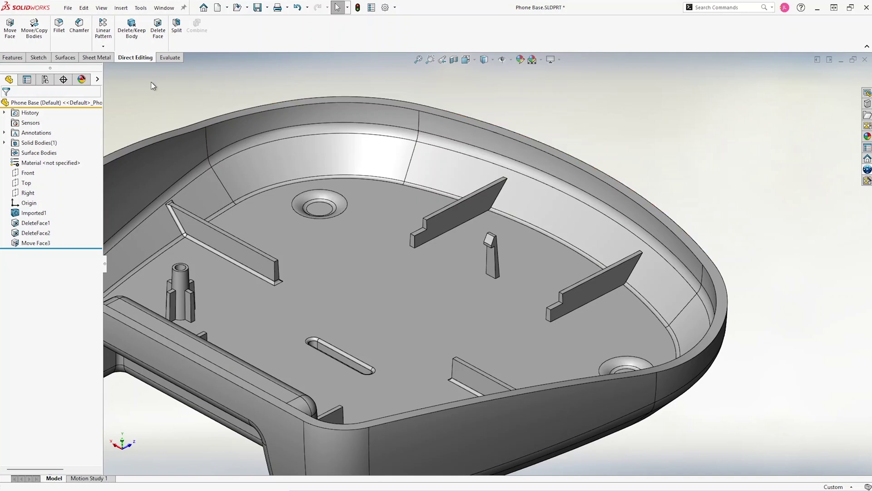
# Start a linear pattern with the clip's front, side and a hidden face
pyautogui.click(103, 31)
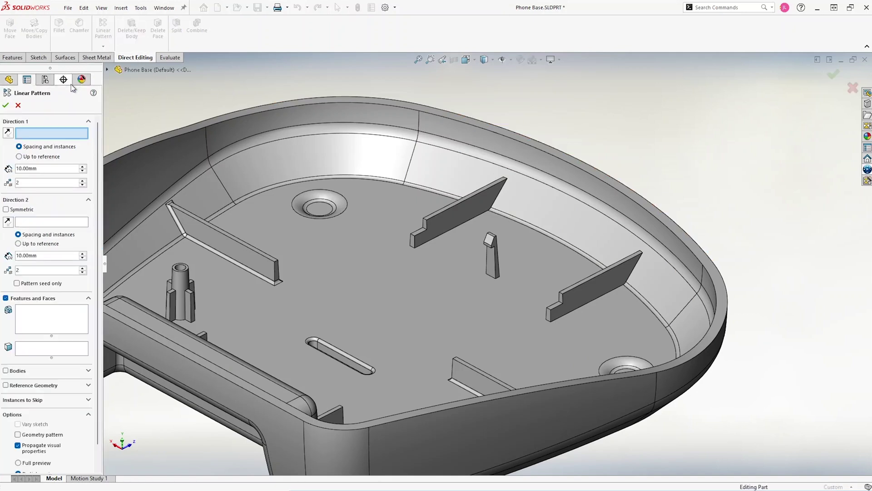
pyautogui.click(71, 349)
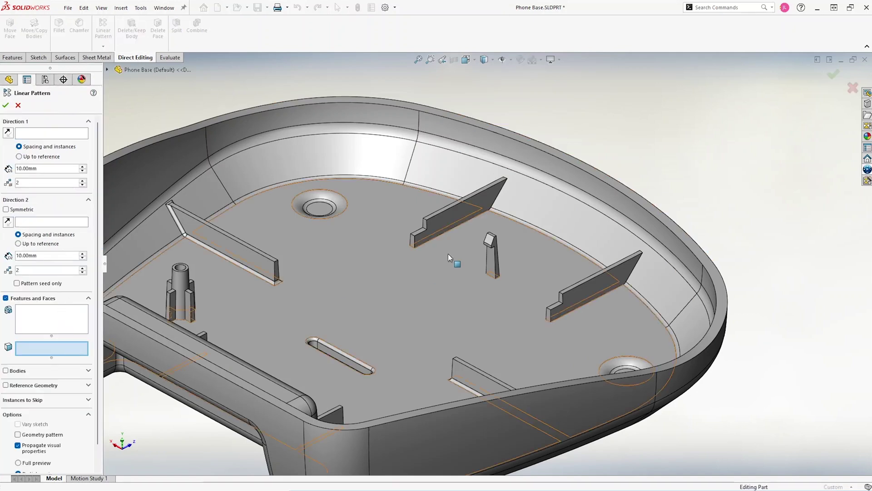
pyautogui.scroll(5, 493, 254)
pyautogui.click(482, 268)
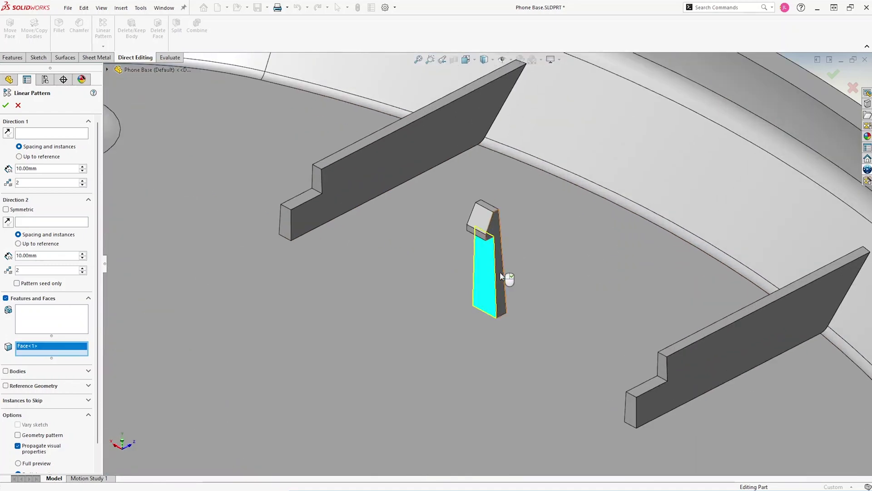
pyautogui.click(503, 276)
pyautogui.scroll(3, 498, 246)
pyautogui.rightClick(477, 234)
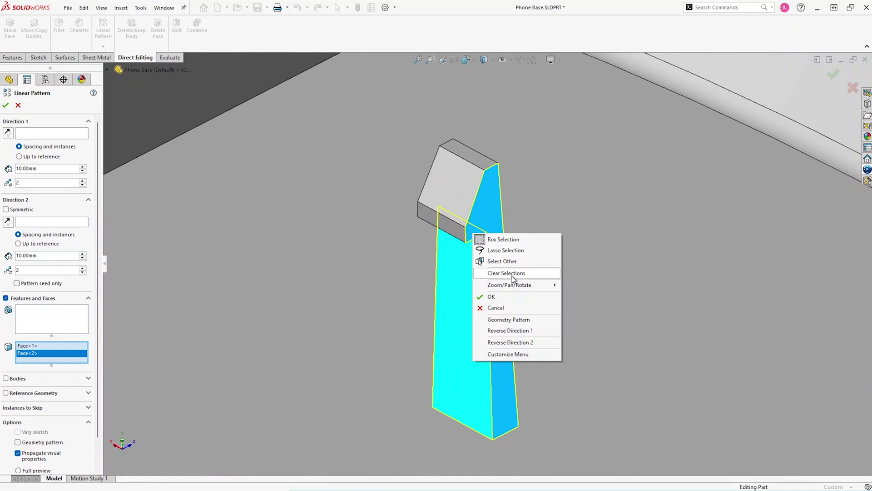
pyautogui.click(504, 260)
pyautogui.click(572, 285)
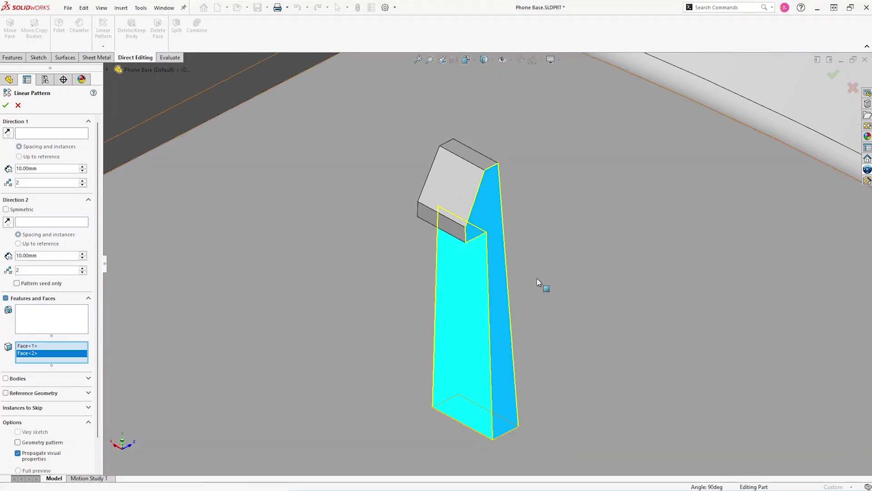
# Add the ledge, slanted top and far-side clip faces, completing eight seed faces
pyautogui.click(454, 213)
pyautogui.click(470, 175)
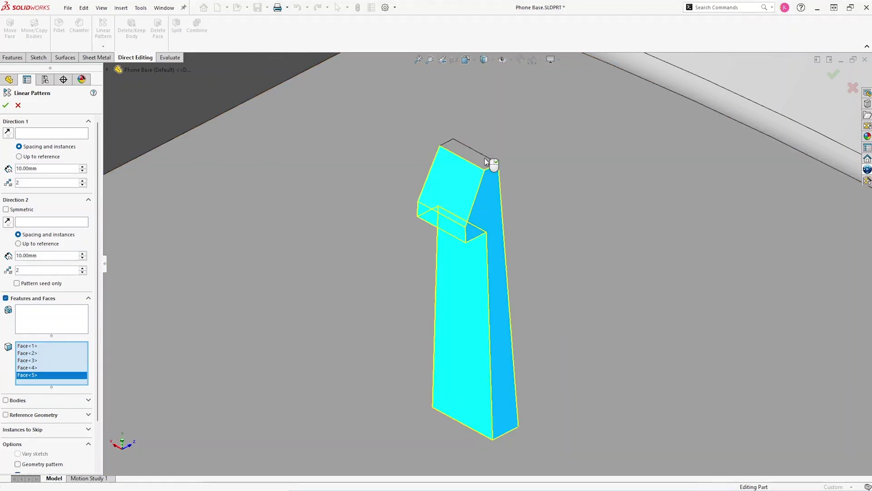
pyautogui.click(483, 165)
pyautogui.scroll(-5, 498, 205)
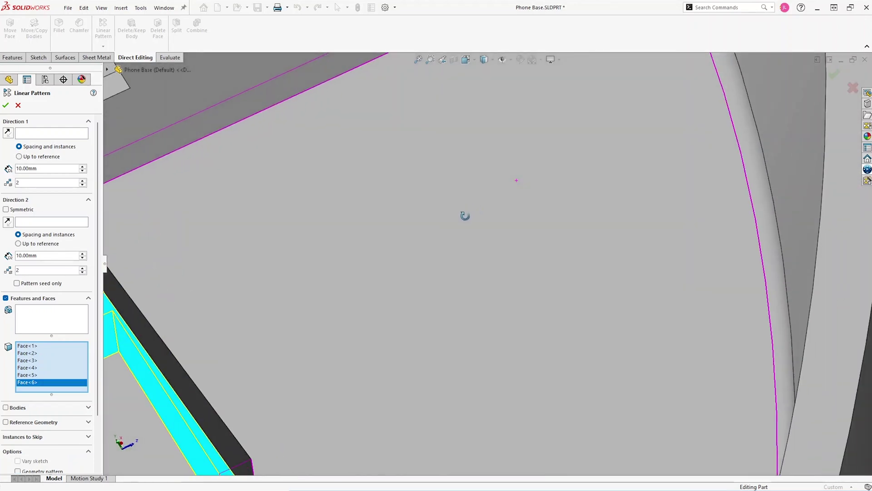
pyautogui.click(242, 352)
pyautogui.scroll(5, 242, 355)
pyautogui.moveTo(242, 354); pyautogui.dragTo(435, 270, button='middle')
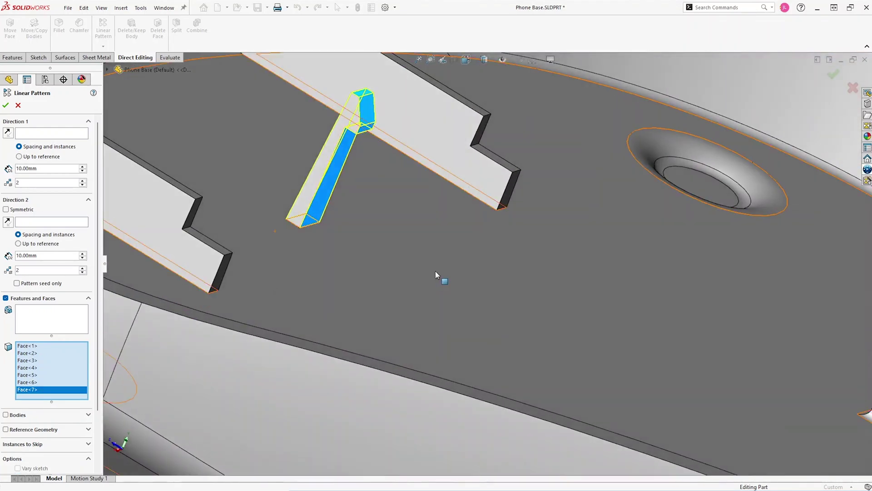
pyautogui.click(317, 170)
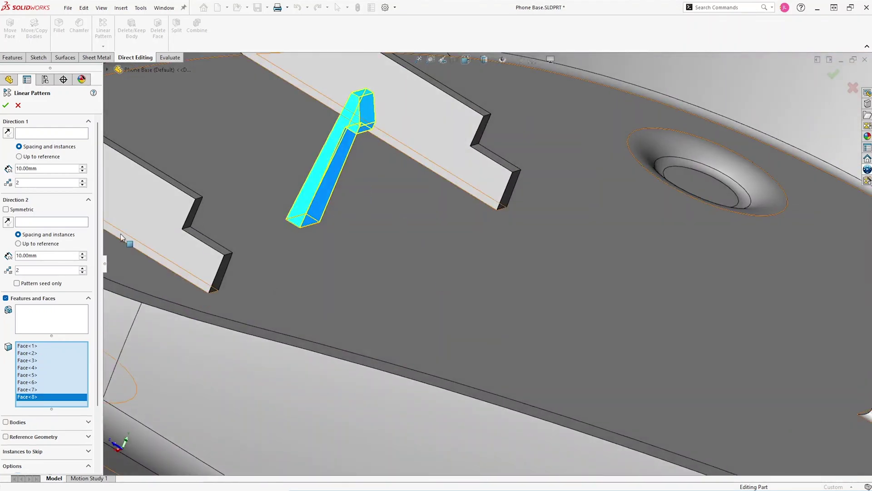
pyautogui.click(72, 132)
pyautogui.scroll(5, 418, 266)
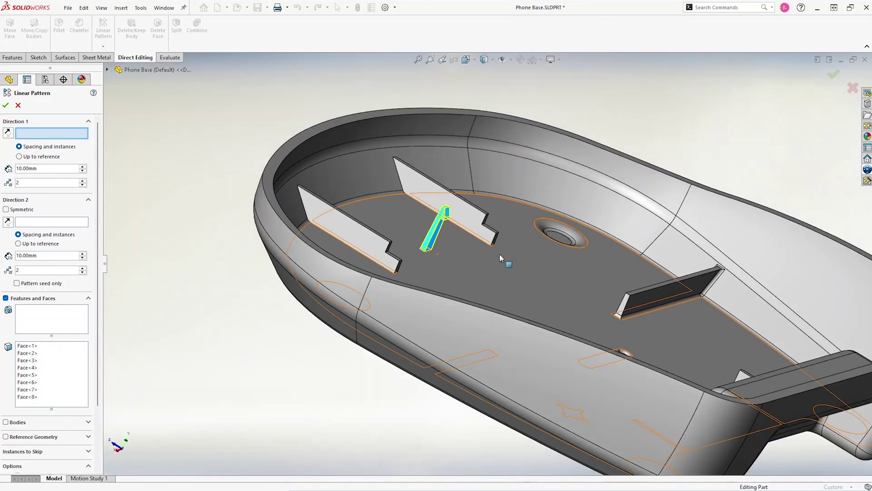
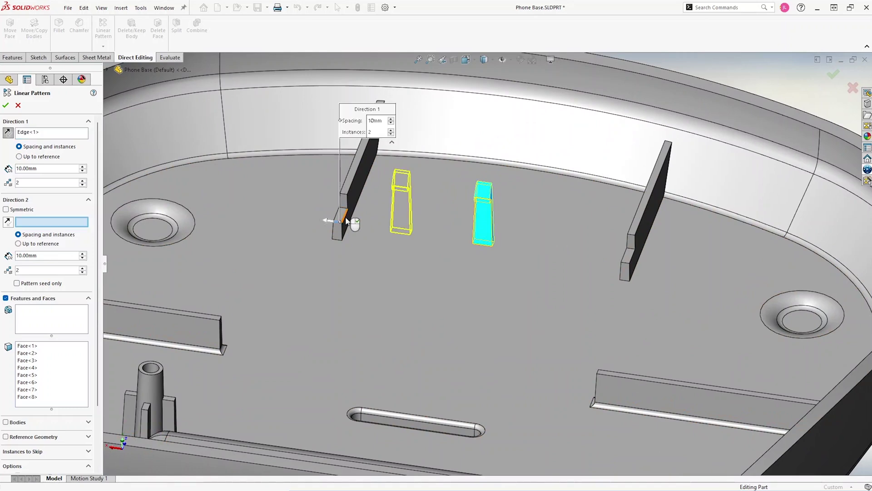
# Make the rib pattern symmetric in Direction 2 with 30 mm spacing, giving three ribs
pyautogui.click(28, 212)
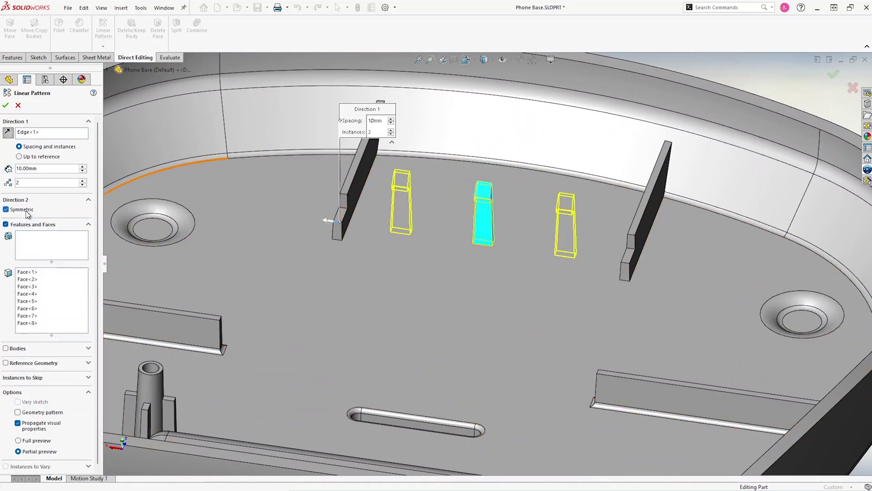
pyautogui.click(82, 167)
pyautogui.click(83, 168)
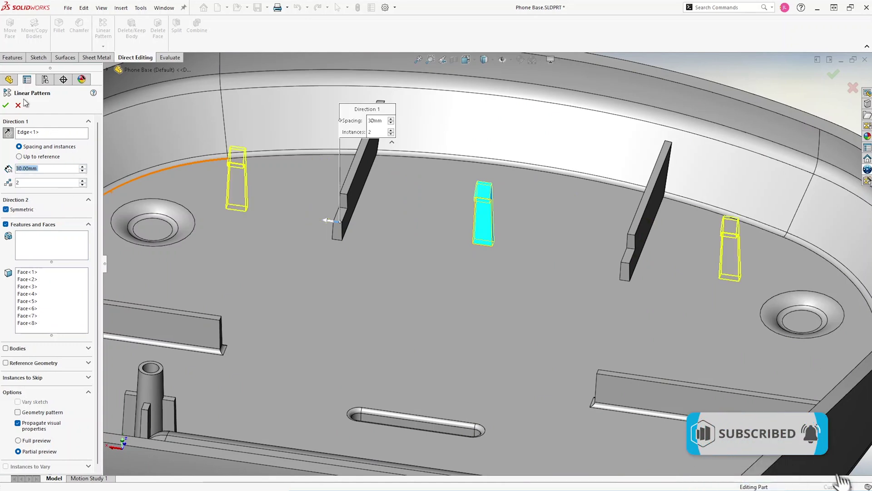
pyautogui.click(6, 104)
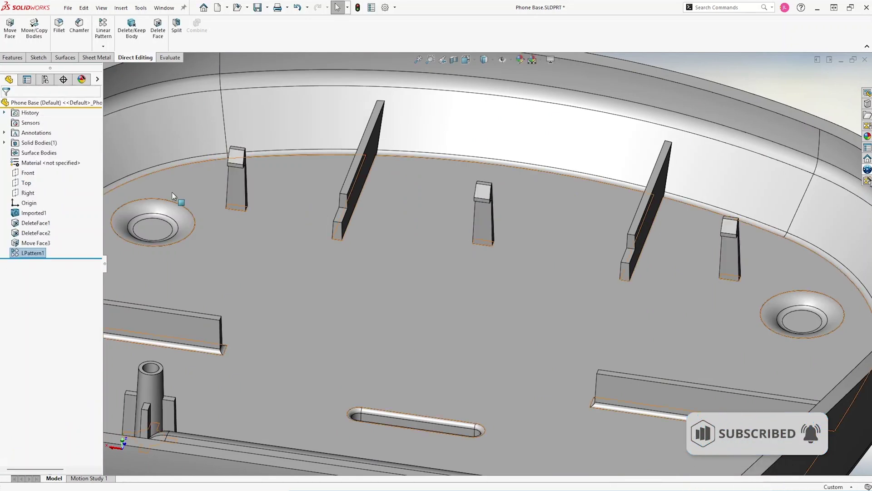
# Change the LPattern1 spacing dimension from 30.00 to 28 mm and return to Trimetric view
pyautogui.press('f')
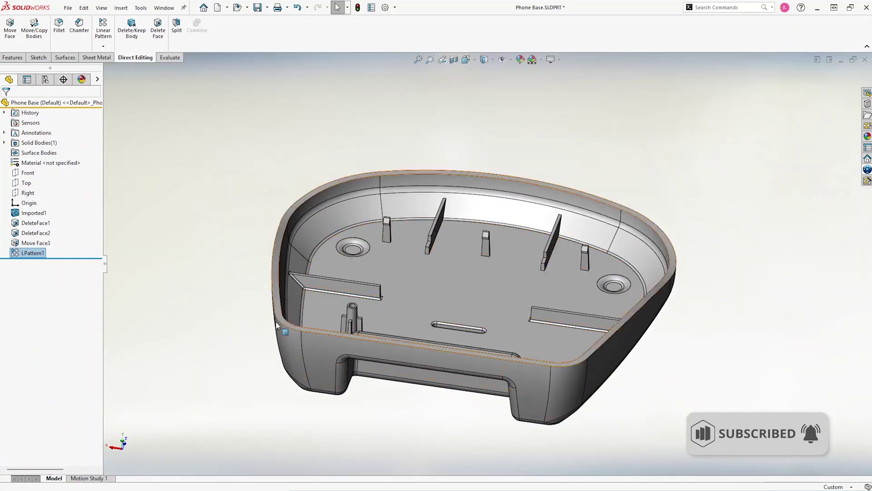
pyautogui.click(33, 253)
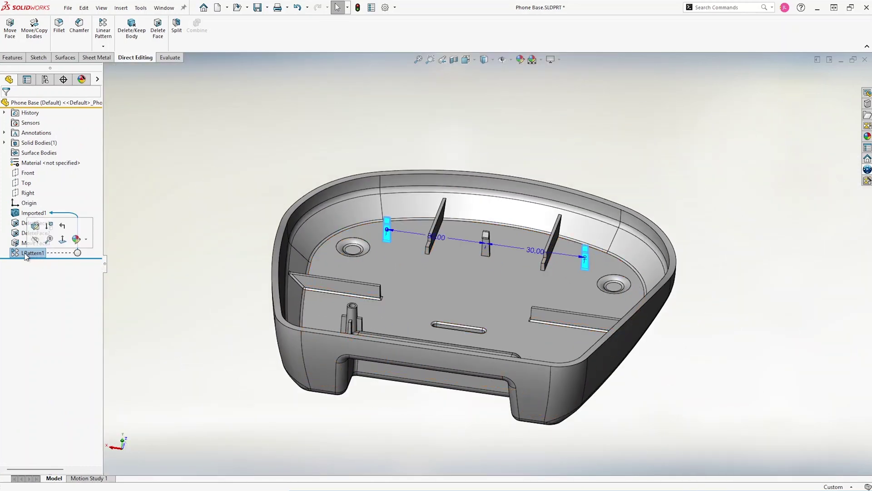
pyautogui.scroll(-2, 486, 298)
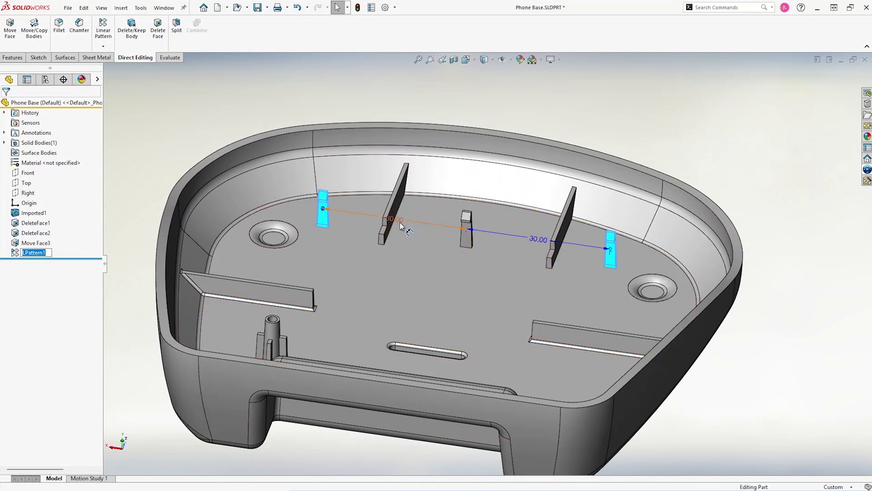
pyautogui.write('28')
pyautogui.press('Return')
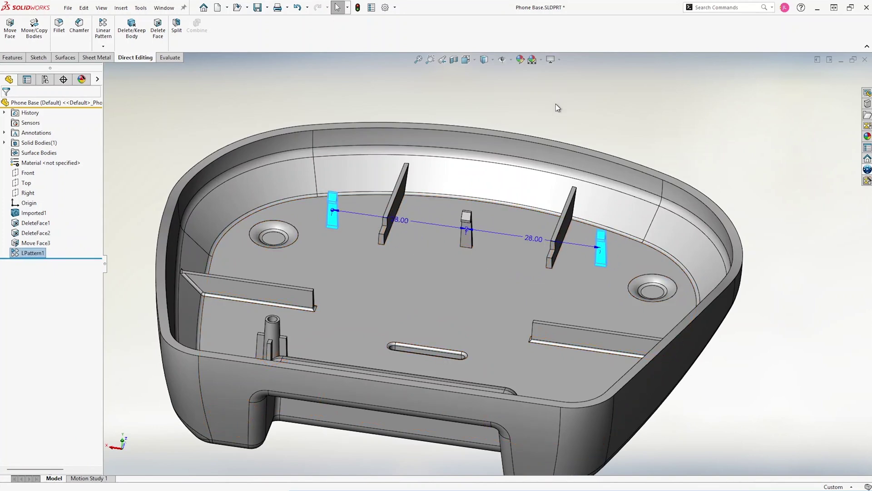
pyautogui.press('Escape')
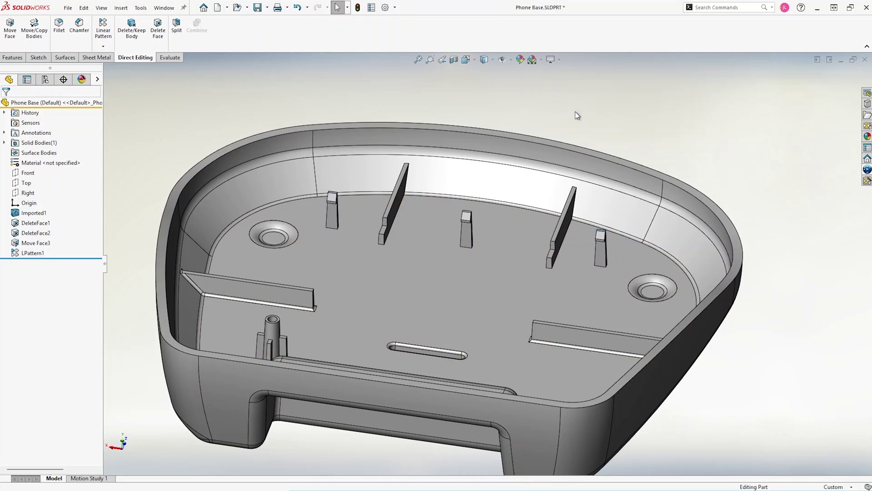
pyautogui.hotkey('ctrl', '7')
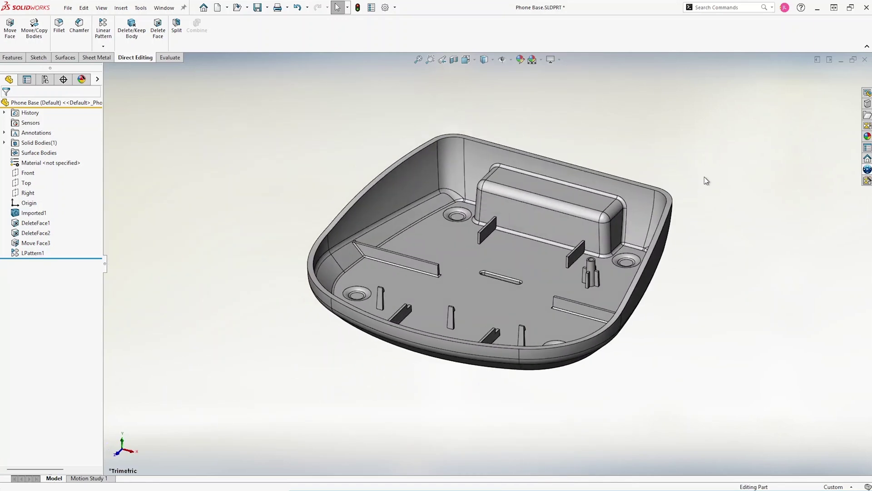
# Split the part at the floor face, keeping Body 1 (the boss) as its own body
pyautogui.click(521, 264)
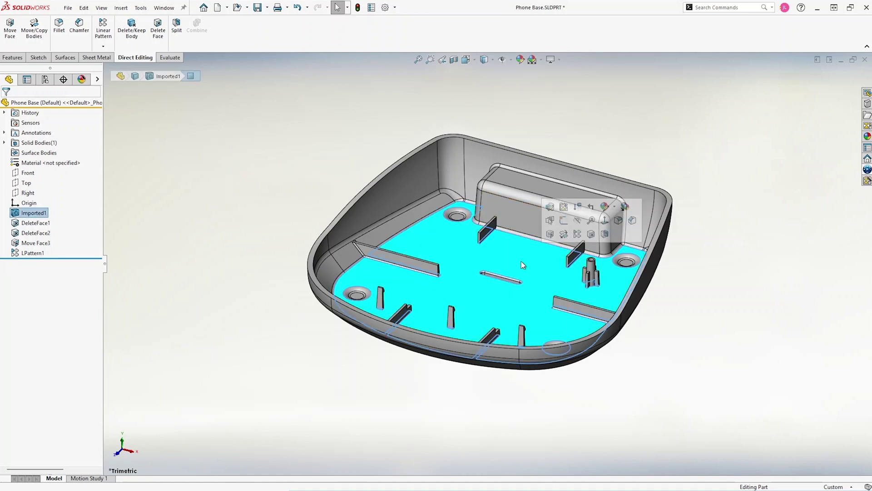
pyautogui.scroll(-2, 596, 293)
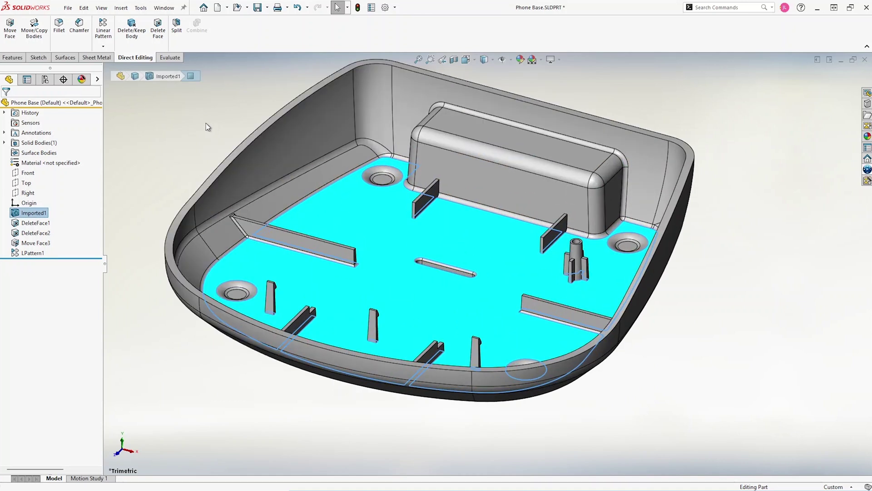
pyautogui.click(176, 29)
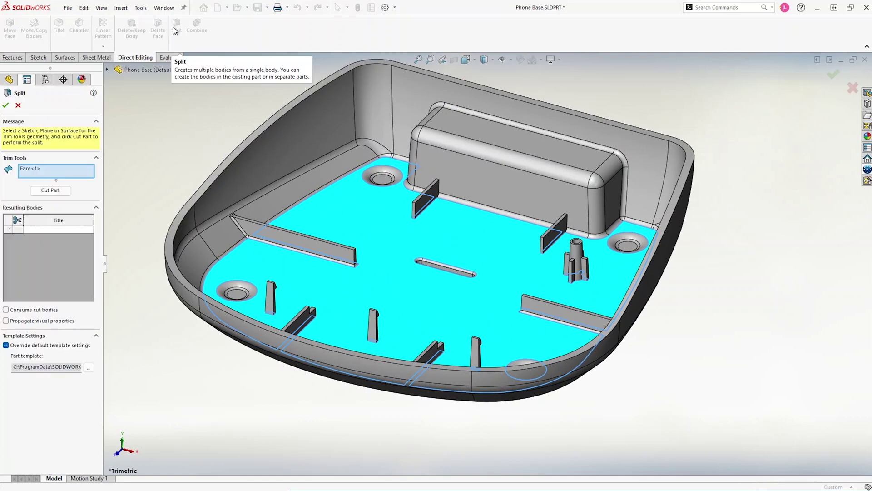
pyautogui.click(51, 191)
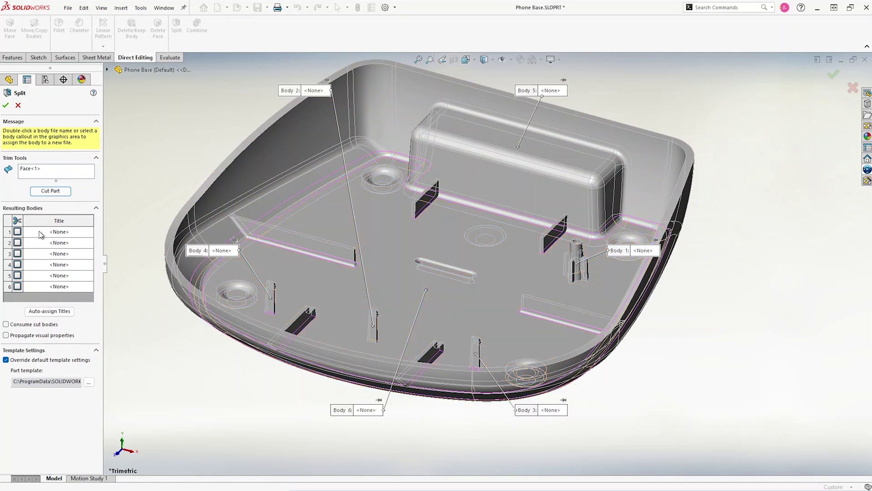
pyautogui.click(17, 231)
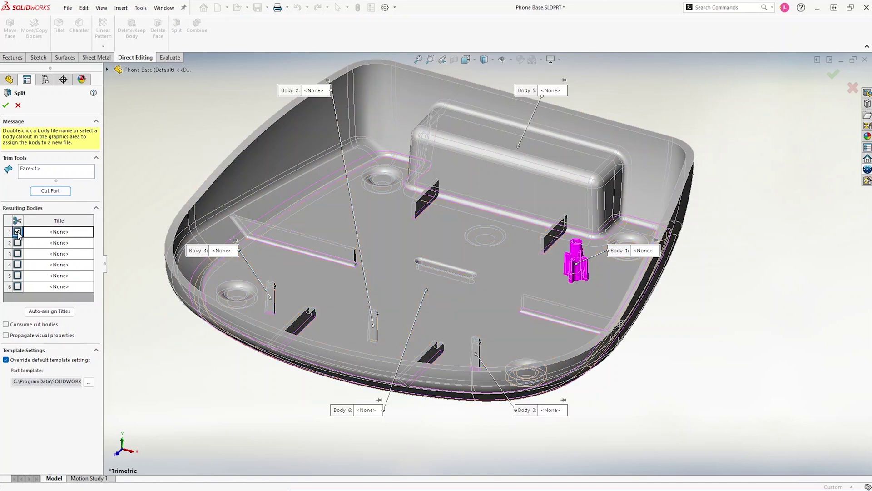
pyautogui.click(5, 103)
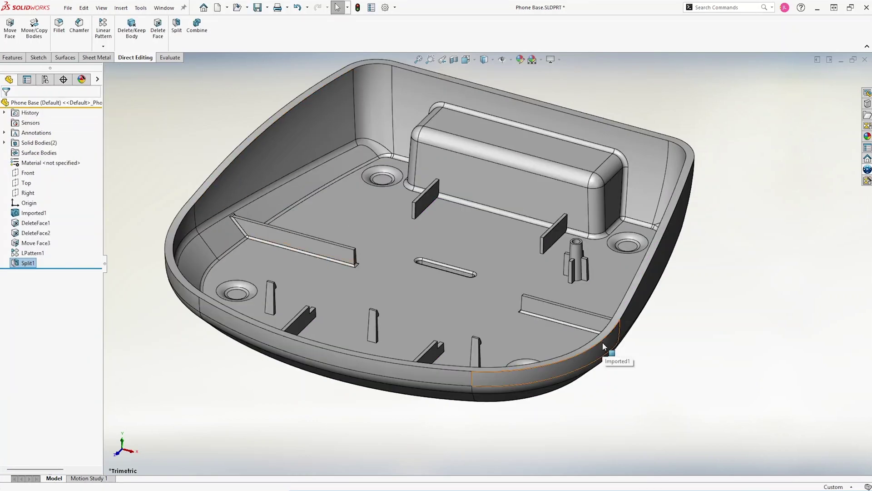
# Copy the boss body about 55 mm along X to the opposite mounting hole
pyautogui.click(33, 33)
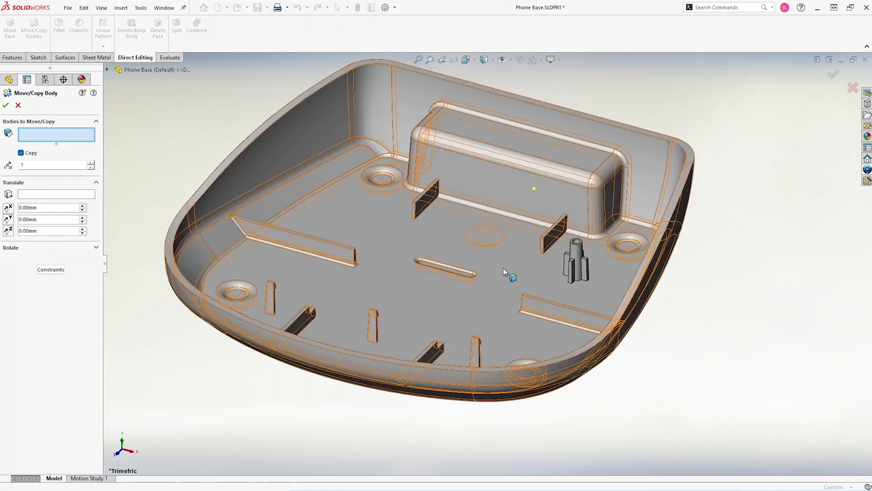
pyautogui.click(579, 253)
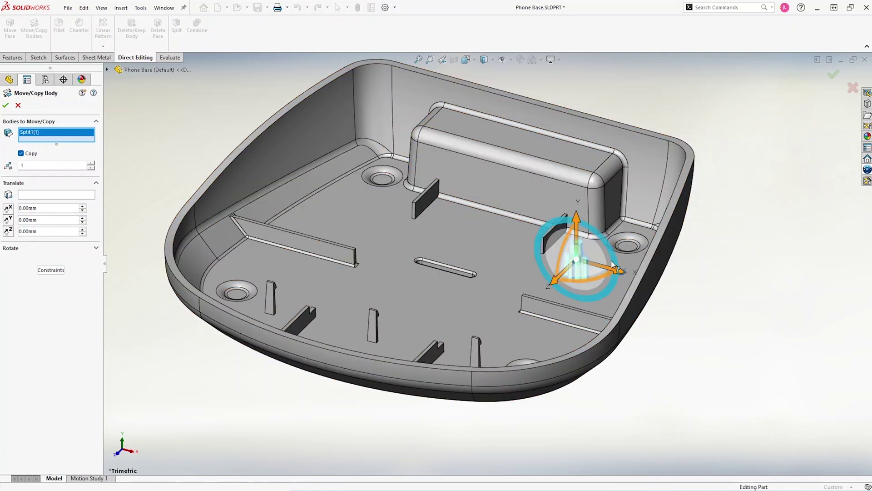
pyautogui.moveTo(619, 270); pyautogui.dragTo(416, 213)
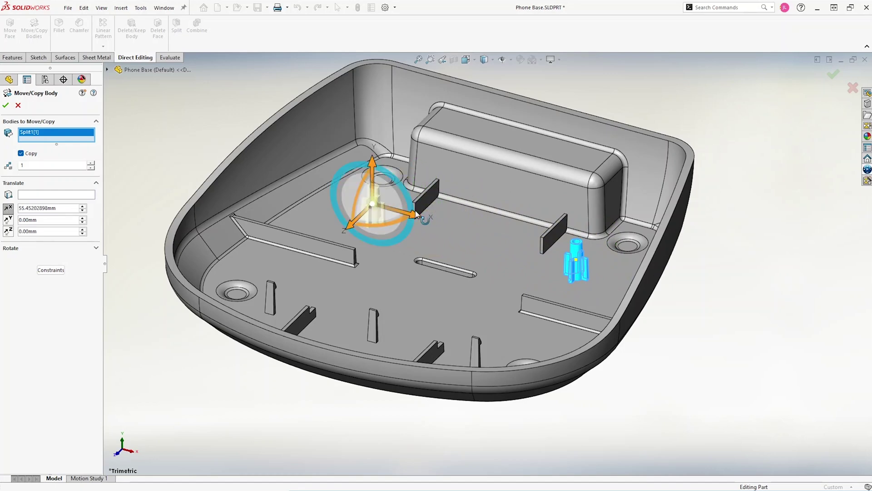
pyautogui.click(6, 106)
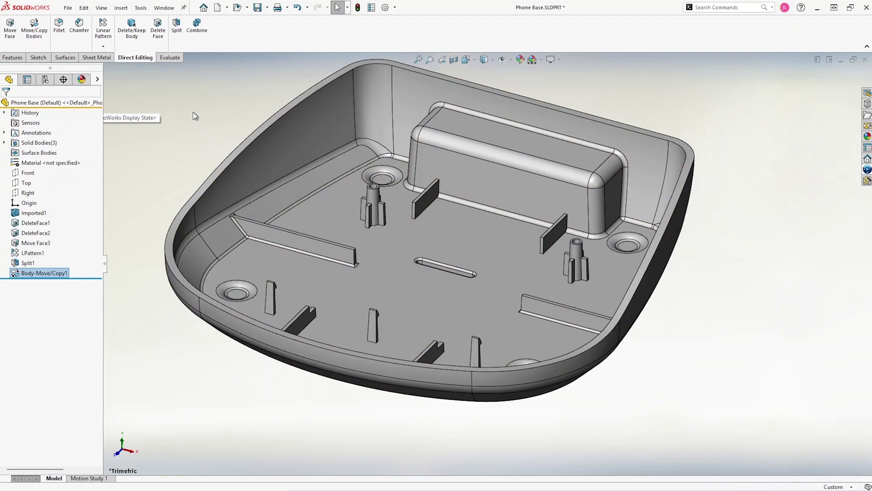
pyautogui.moveTo(203, 114)
pyautogui.mouseDown(button='middle')
pyautogui.moveTo(203, 165)
pyautogui.moveTo(207, 115)
pyautogui.mouseUp(button='middle')
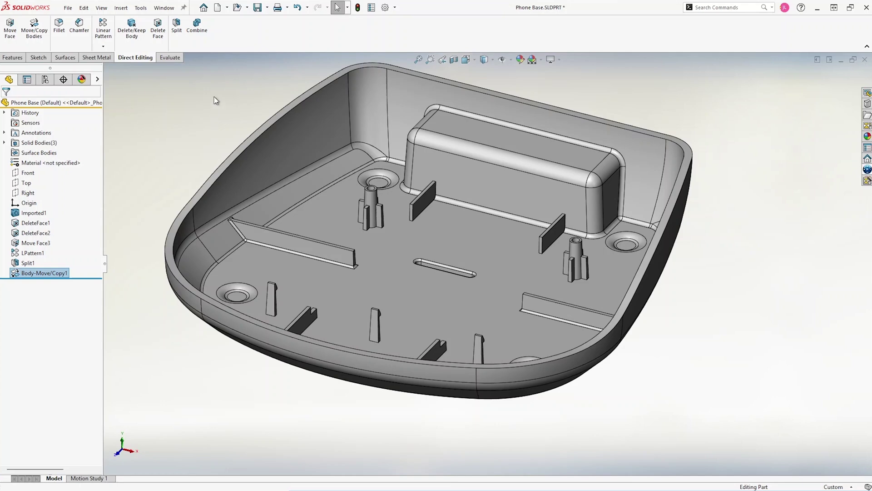
# Combine the phone base, boss and boss copy with Add into one solid body
pyautogui.click(196, 28)
pyautogui.press('f')
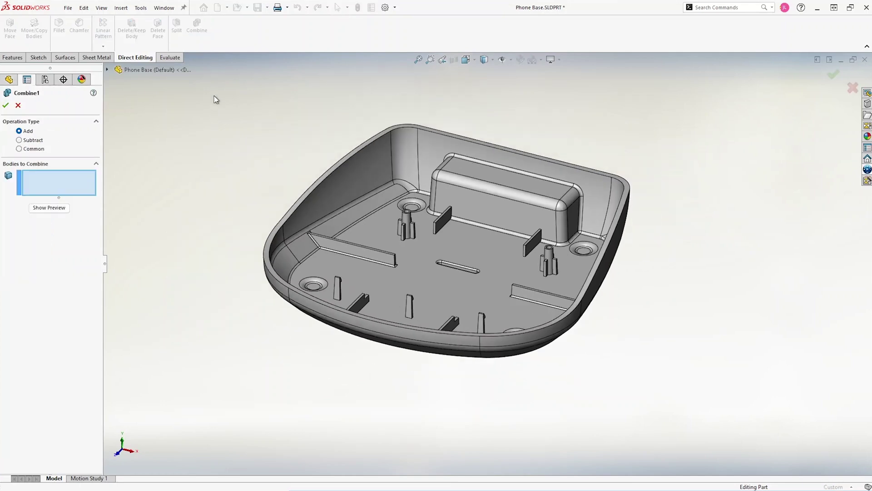
pyautogui.moveTo(220, 91); pyautogui.dragTo(694, 399)
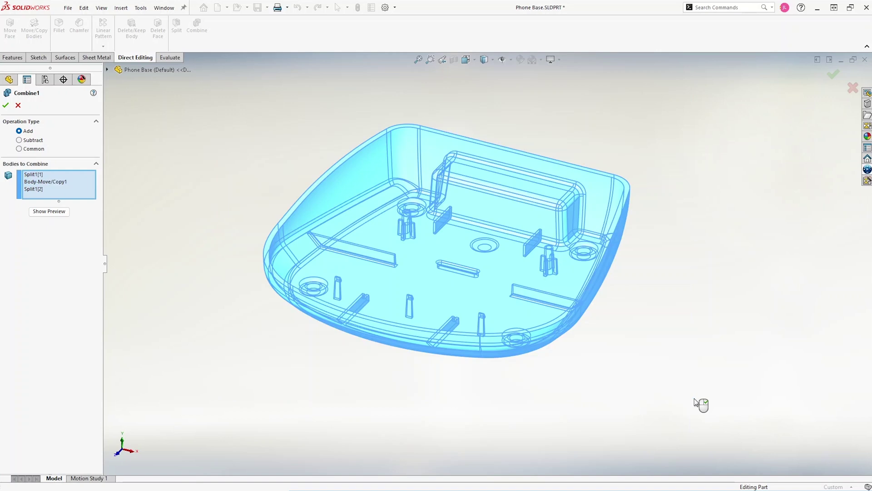
pyautogui.click(6, 105)
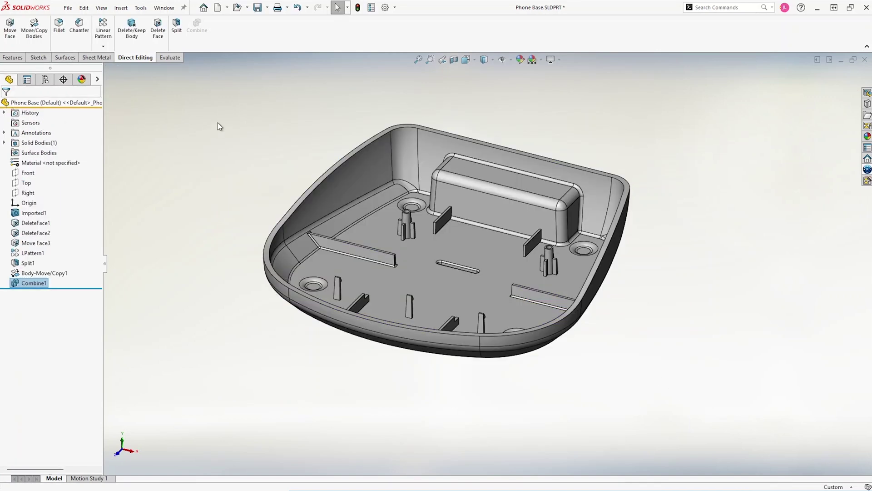